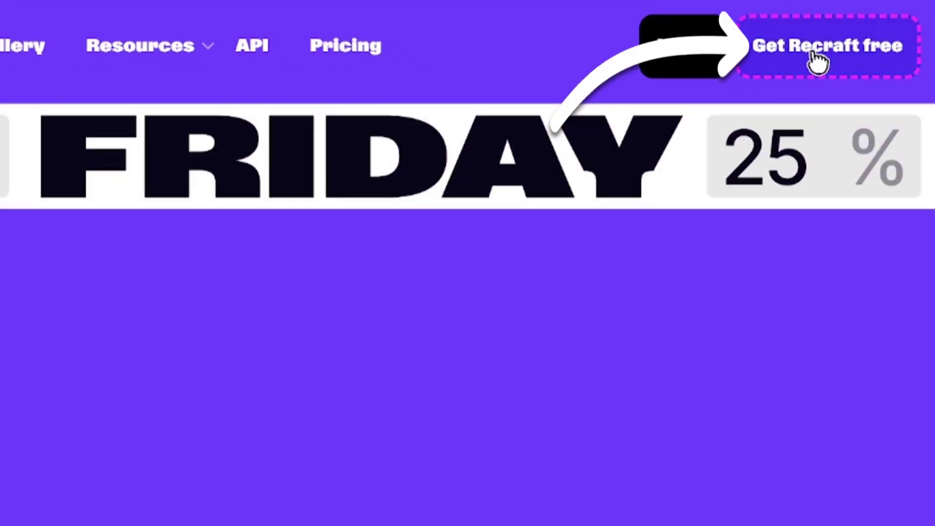
# Sign up through 'Get Recraft free' and choose the $0 Free plan to reach the canvas
pyautogui.click(816, 59)
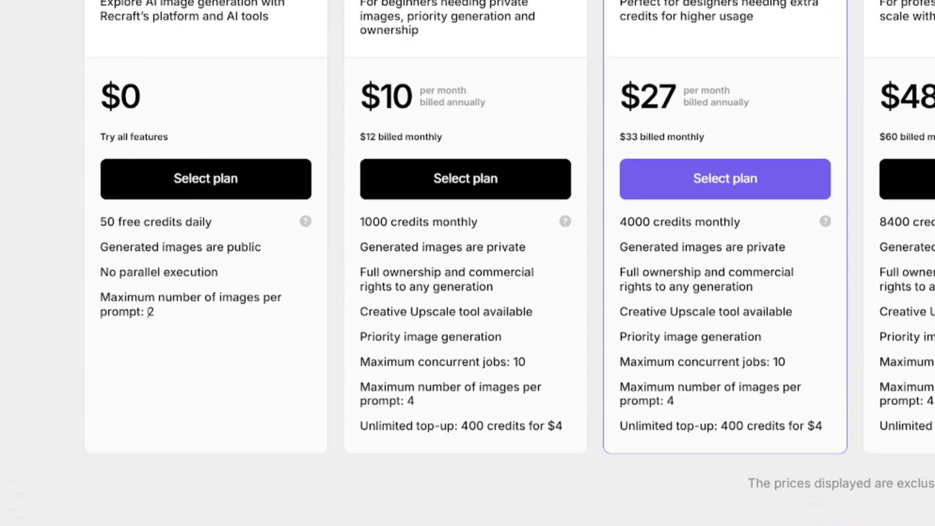
pyautogui.click(168, 177)
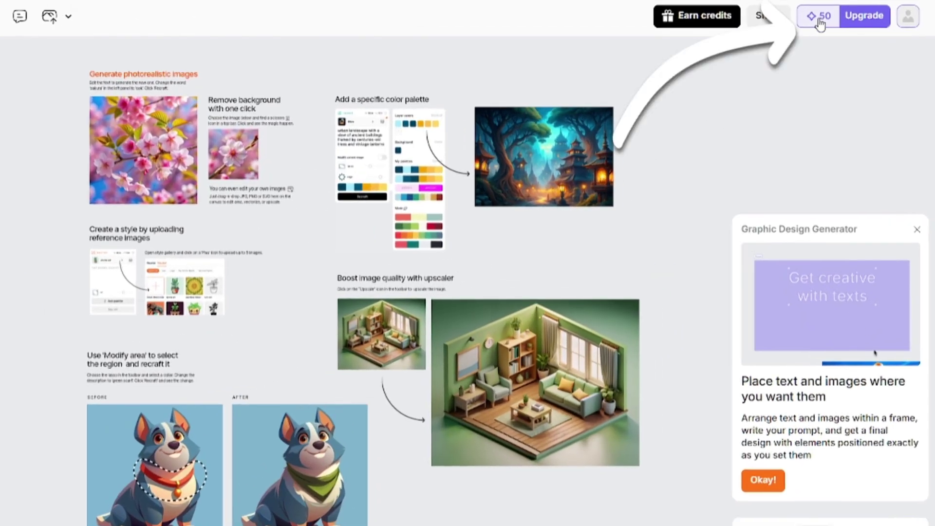
# Check the 50-credit balance and ways to earn more, then delete all tutorial examples
pyautogui.click(842, 53)
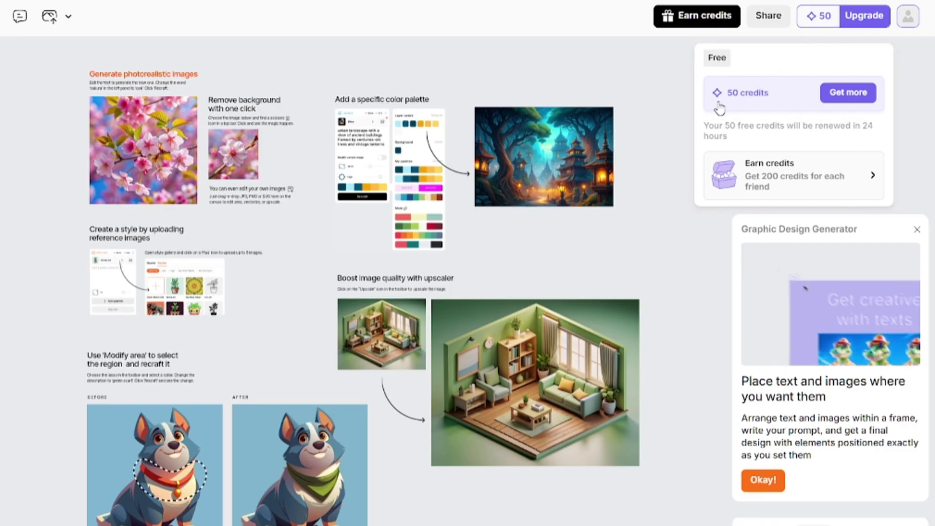
pyautogui.click(769, 175)
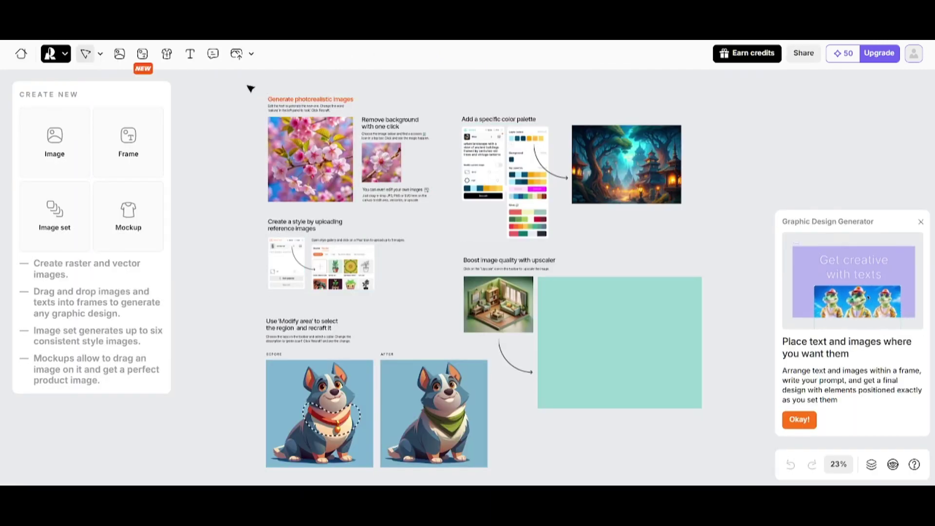
pyautogui.moveTo(247, 85); pyautogui.dragTo(648, 442)
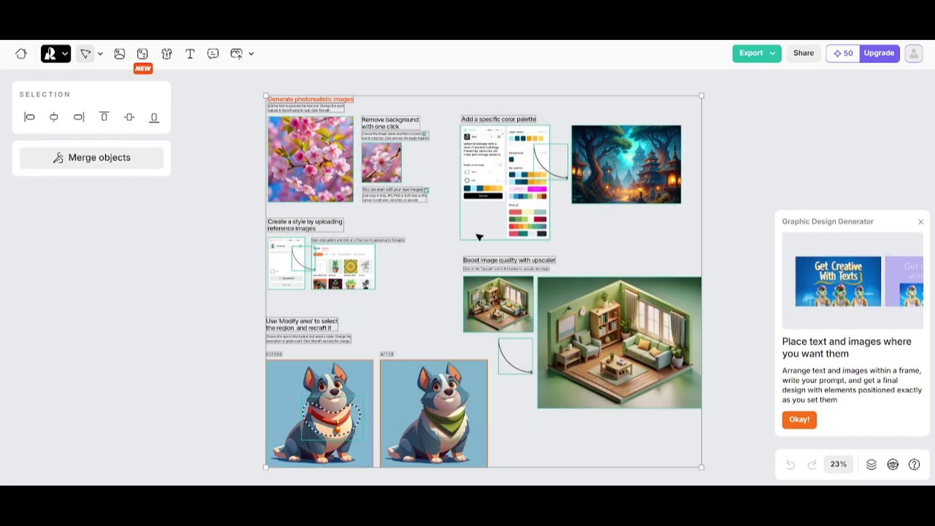
pyautogui.press('Delete')
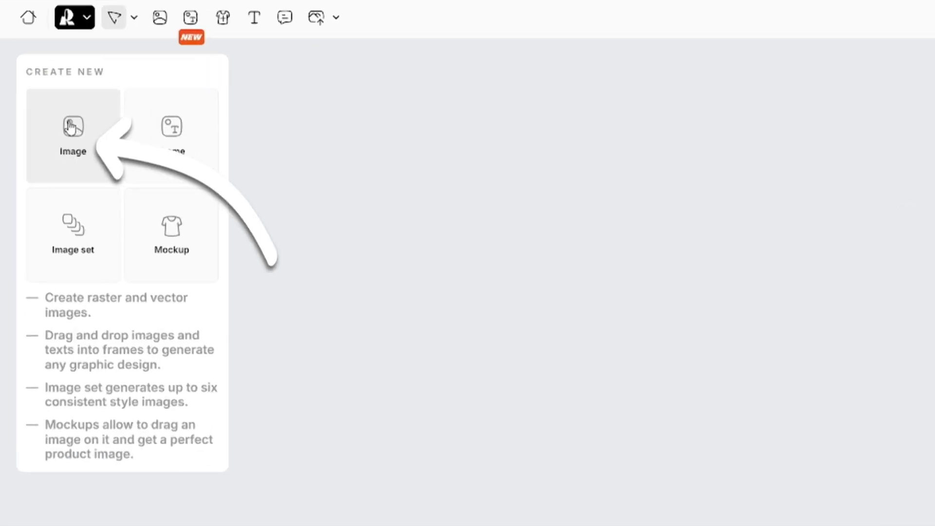
# Add an image frame and apply the Enterprise style from the Photorealism styles
pyautogui.click(56, 142)
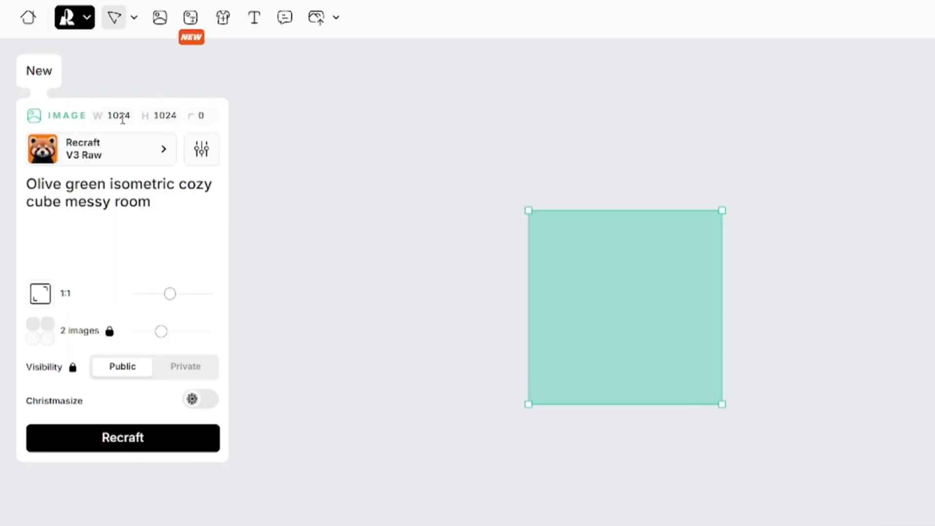
pyautogui.click(126, 152)
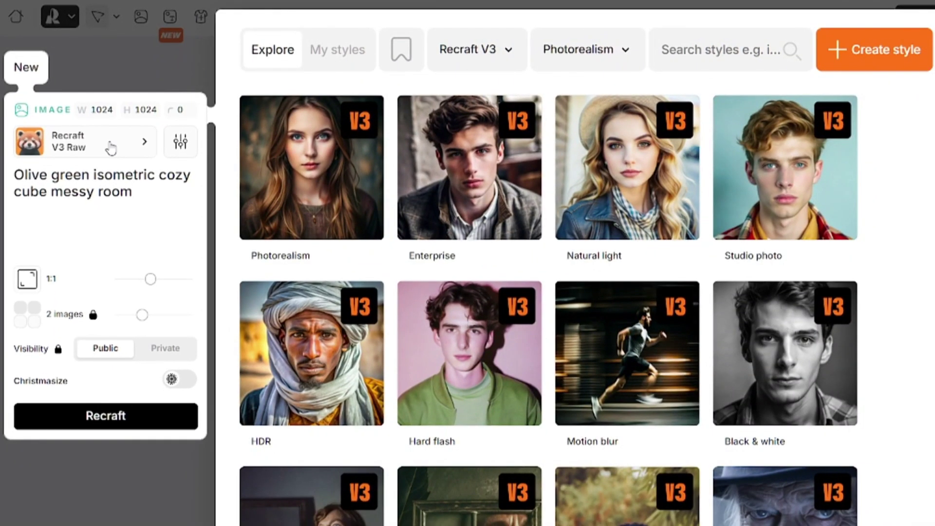
pyautogui.click(625, 49)
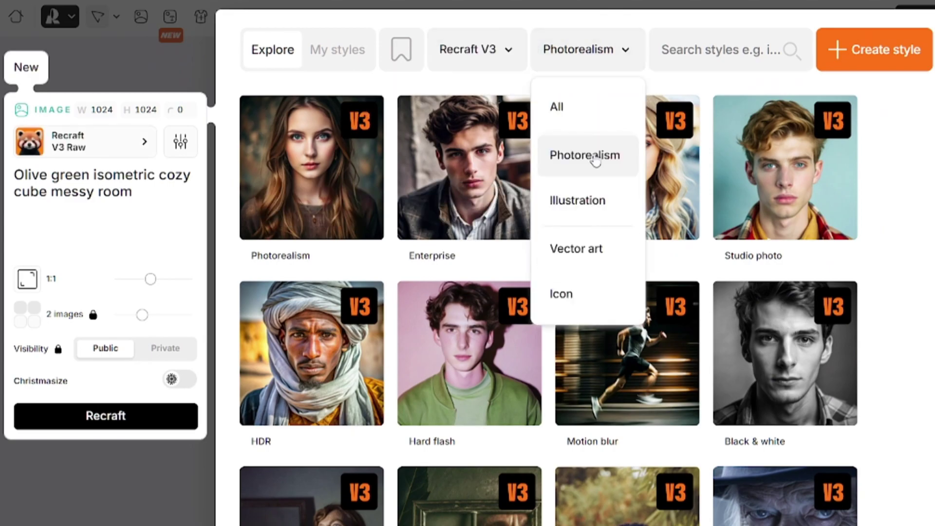
pyautogui.click(595, 155)
pyautogui.click(475, 200)
# Prompt 'beautiful 21-years-old freckled girl sits on her bed' and exclude 'unclear, ugly, distorted'
pyautogui.moveTo(132, 191); pyautogui.dragTo(5, 176)
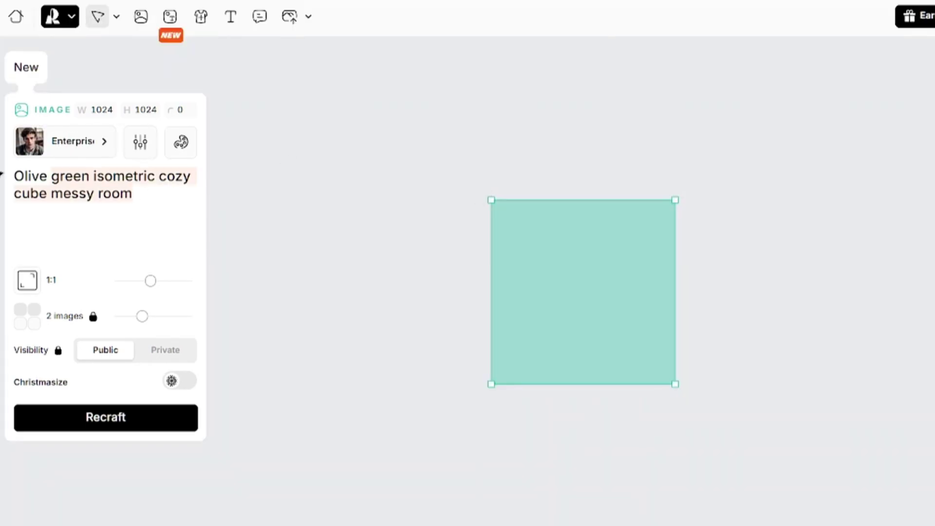
pyautogui.write('beautiful 21-years-old freckled girl sits on her bed')
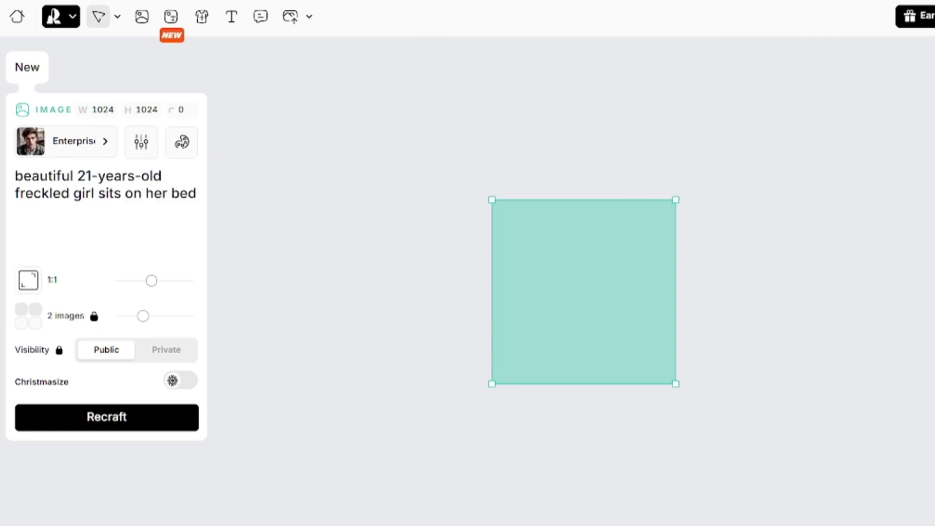
pyautogui.click(141, 141)
pyautogui.click(299, 128)
pyautogui.write('unclear, ugly, distorted')
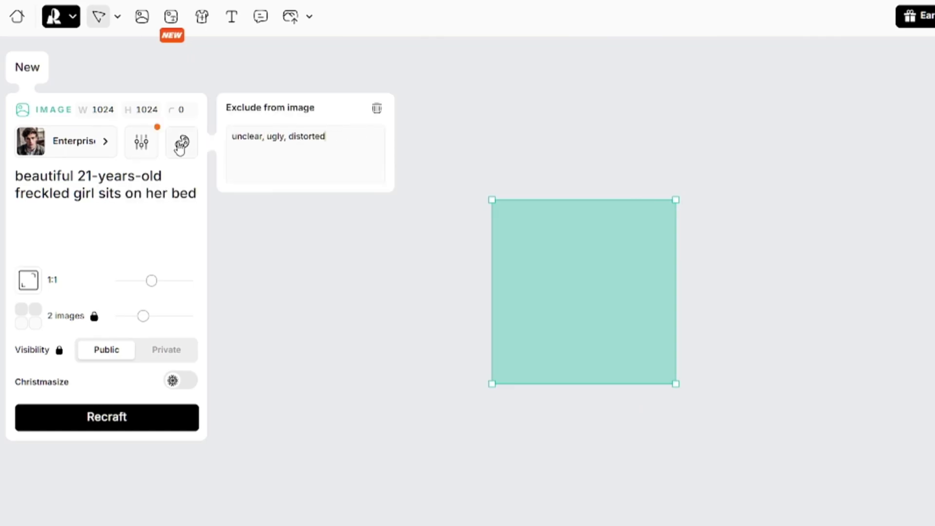
pyautogui.click(181, 143)
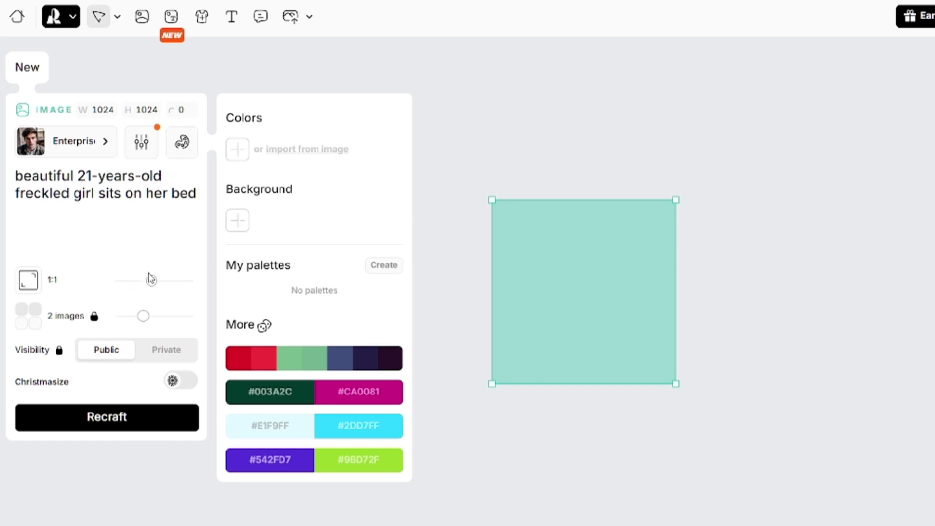
# Set a 3:2 aspect ratio and 1 image, then generate the freckled-girl photo
pyautogui.moveTo(152, 279); pyautogui.dragTo(135, 288)
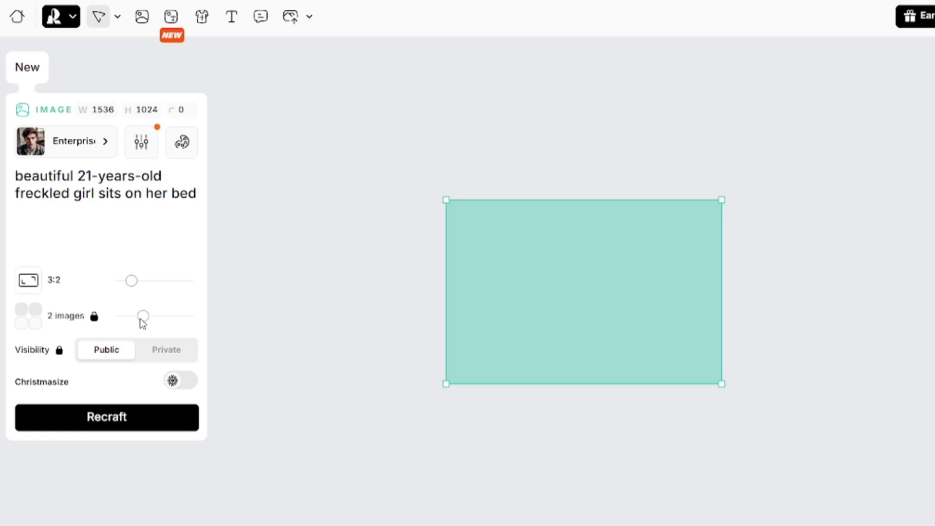
pyautogui.click(126, 317)
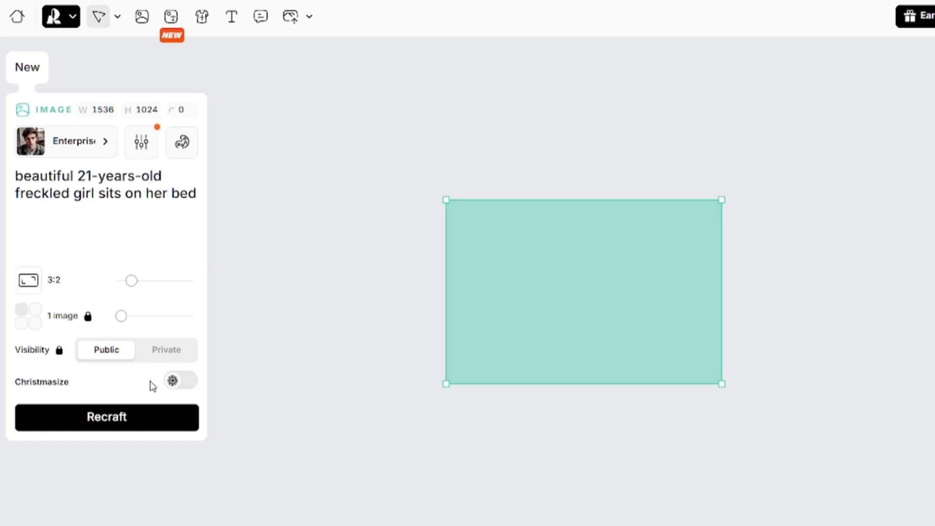
pyautogui.click(108, 417)
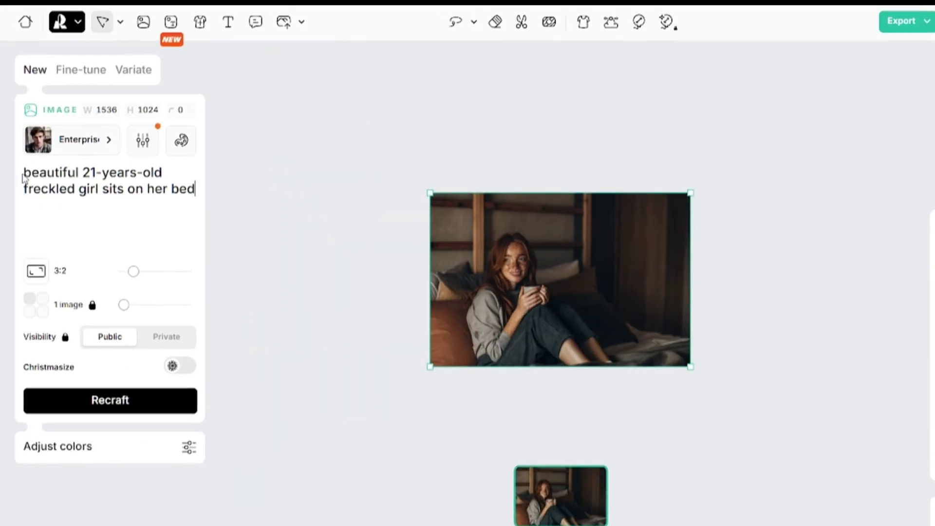
# Add 'close-up of a' and 'early morning' to the prompt and regenerate
pyautogui.click(22, 178)
pyautogui.write('close-up of a ')
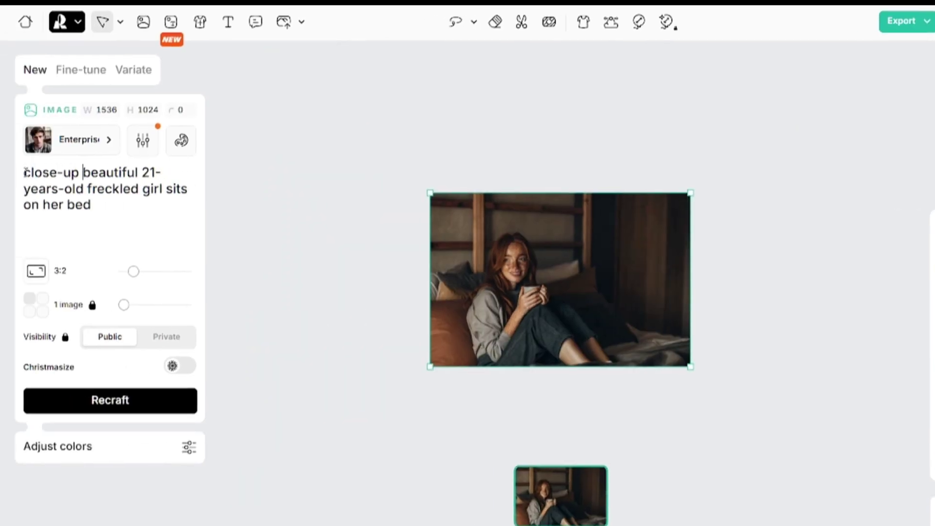
pyautogui.write('early morning')
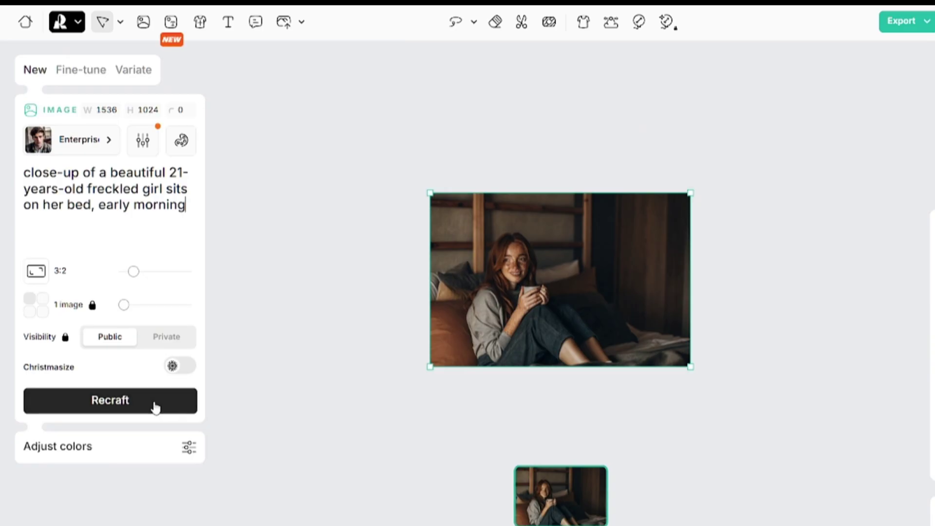
pyautogui.click(154, 407)
# Generate two new versions and display the second one
pyautogui.scroll(5, 588, 310)
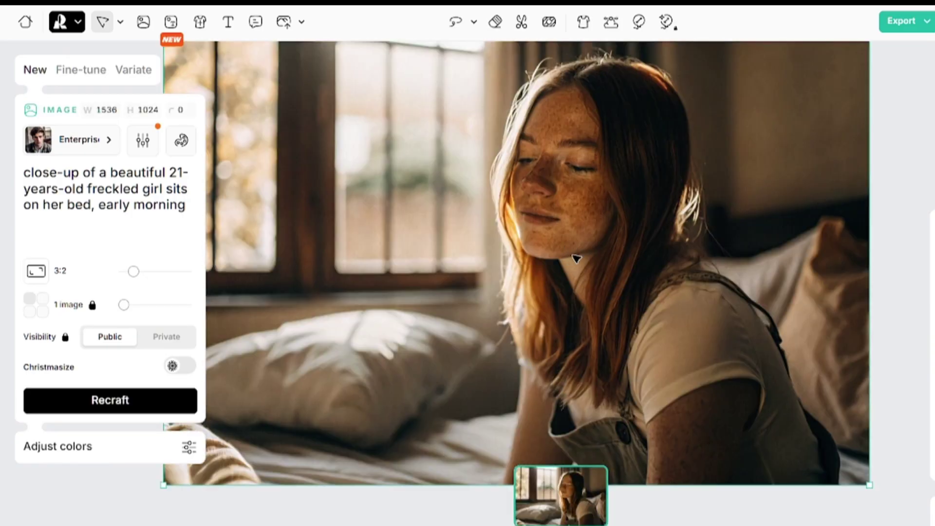
pyautogui.moveTo(125, 306); pyautogui.dragTo(144, 305)
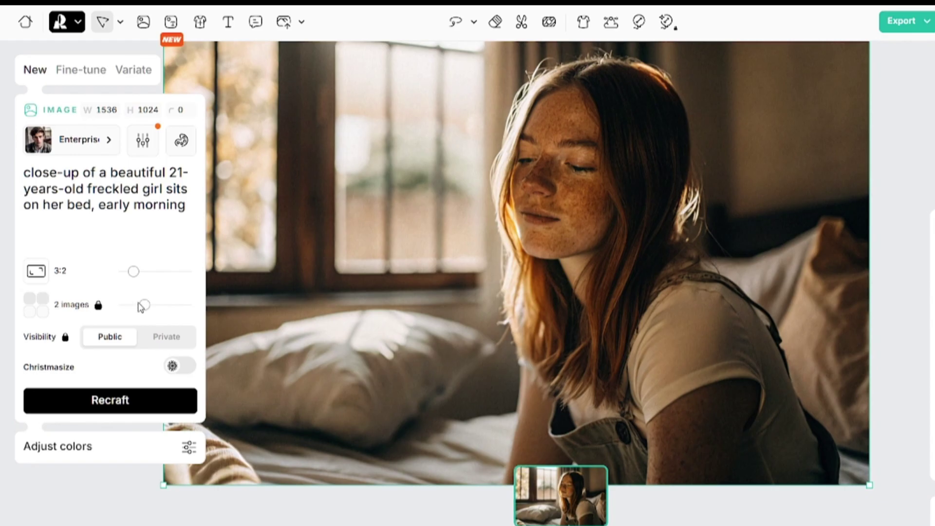
pyautogui.click(132, 402)
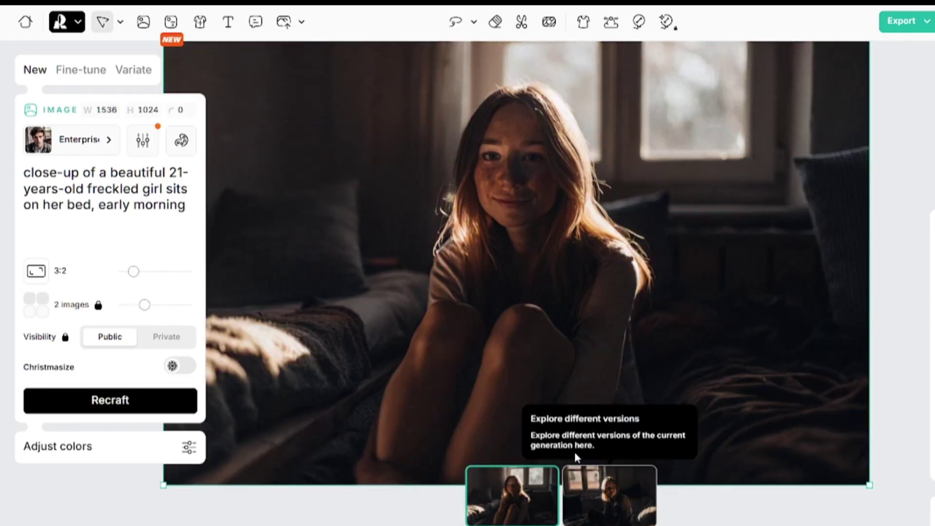
pyautogui.click(609, 498)
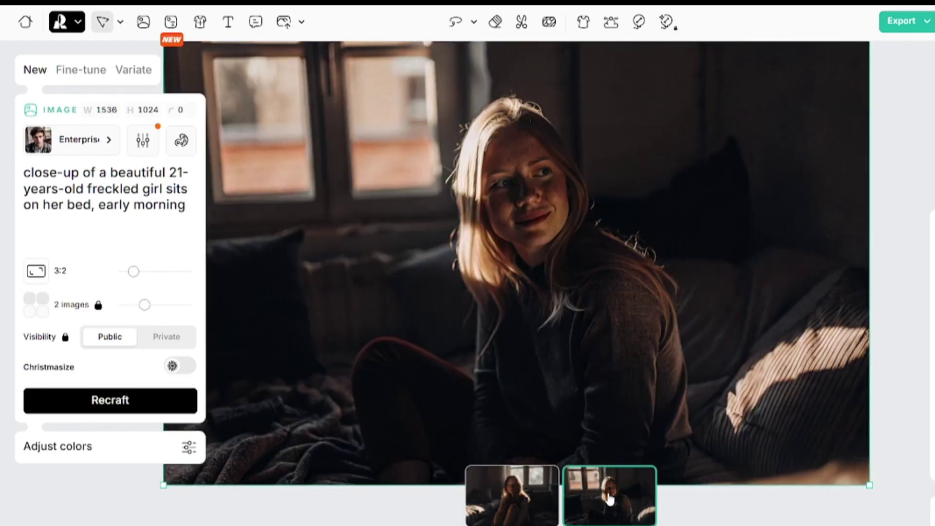
# Apply the Hard flash style, regenerate two images, and show the teal-bed version
pyautogui.click(530, 486)
pyautogui.click(103, 145)
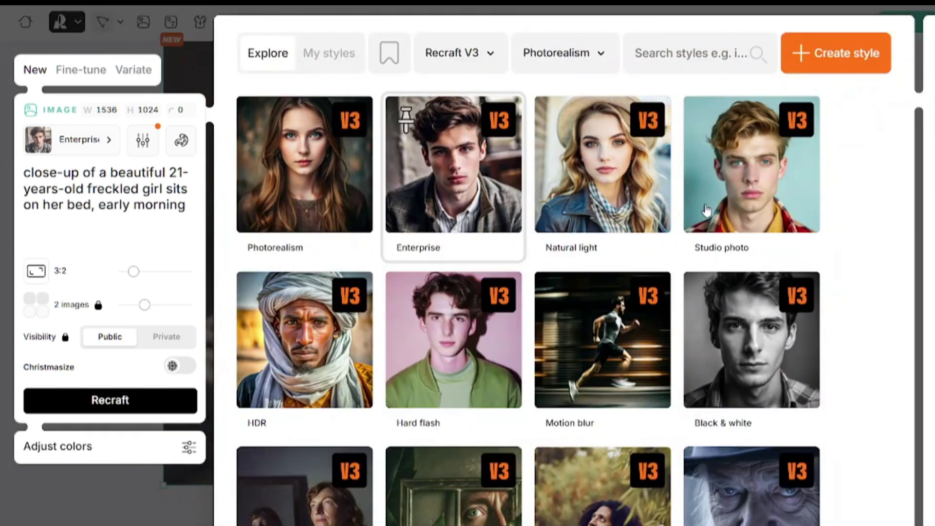
pyautogui.click(436, 375)
pyautogui.click(117, 404)
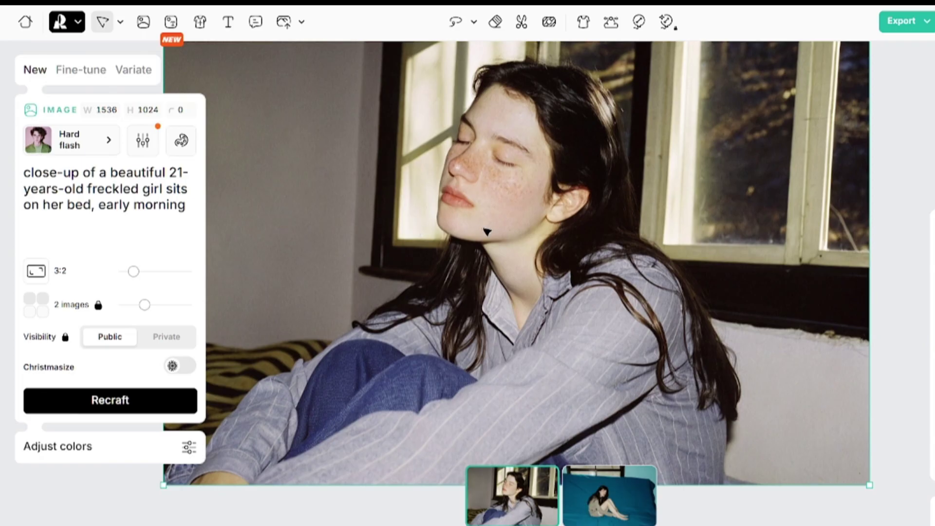
pyautogui.click(594, 503)
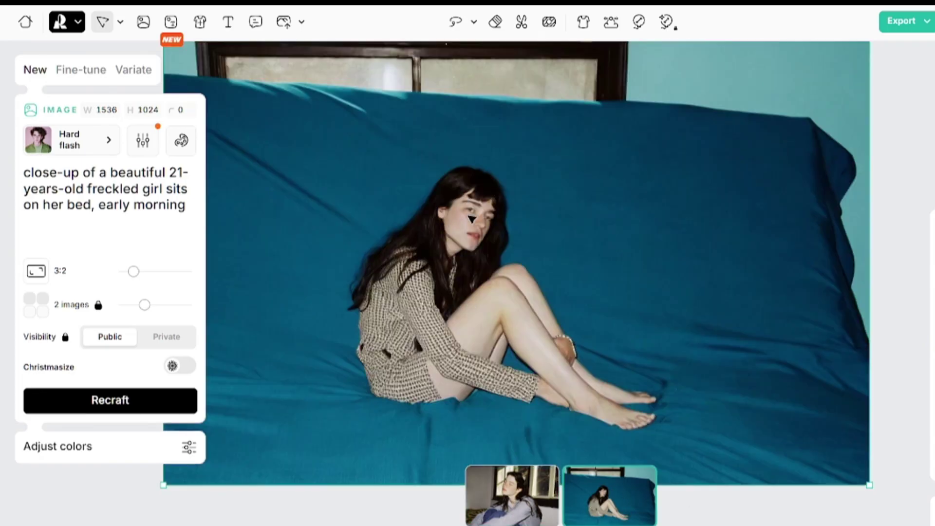
# Fine-tune the window-lit photo with ', she is smiling and looking at camera' at high similarity
pyautogui.click(509, 493)
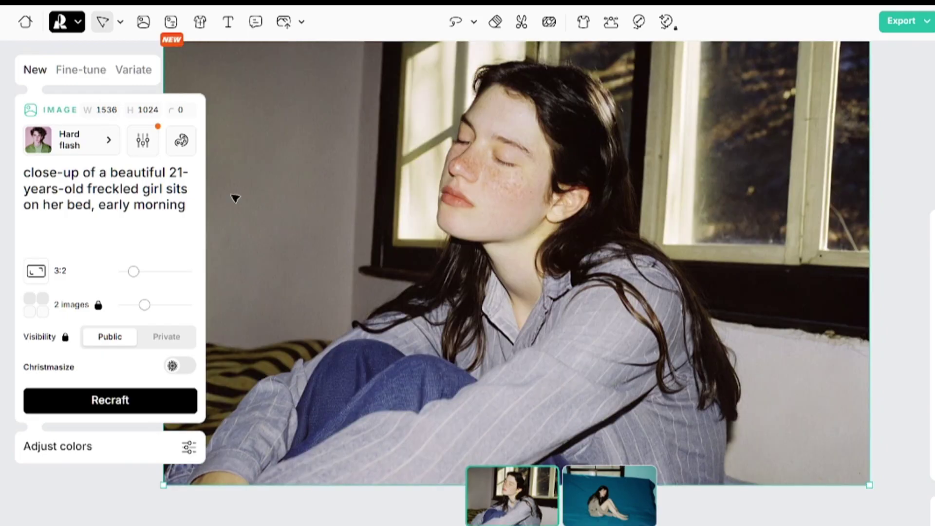
pyautogui.click(73, 72)
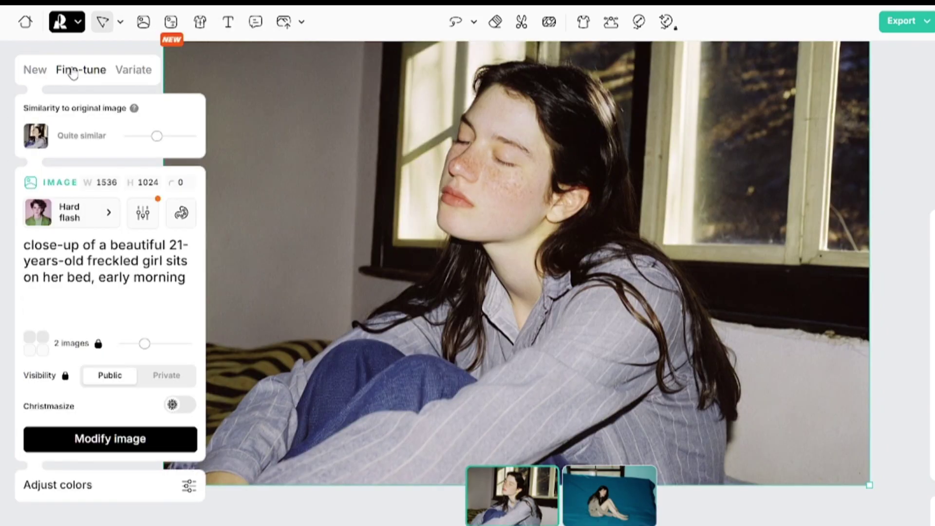
pyautogui.write(', she is smiling and looking at camera')
pyautogui.moveTo(157, 136); pyautogui.dragTo(170, 136)
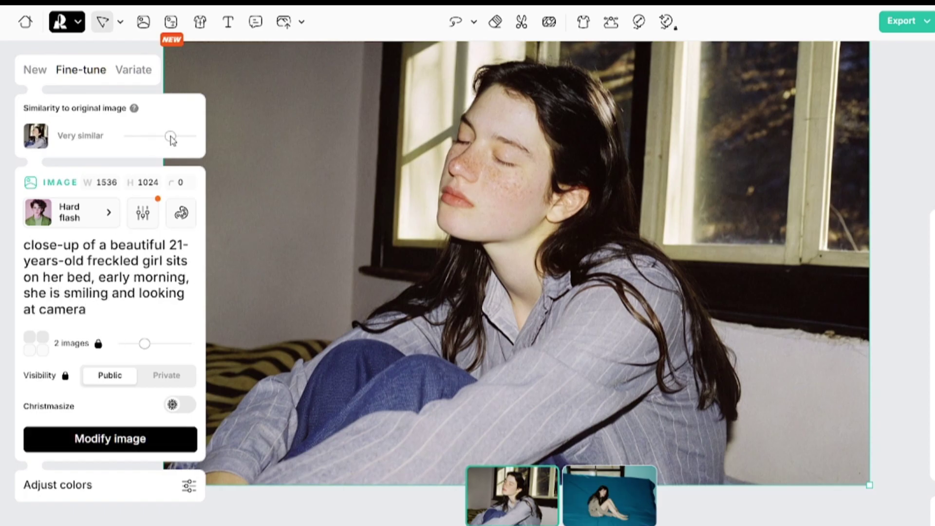
pyautogui.click(129, 441)
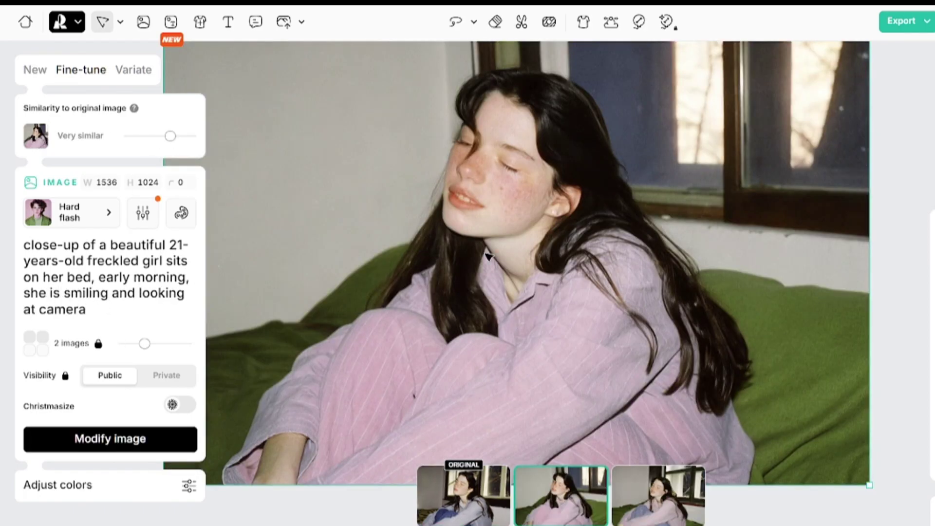
pyautogui.click(658, 495)
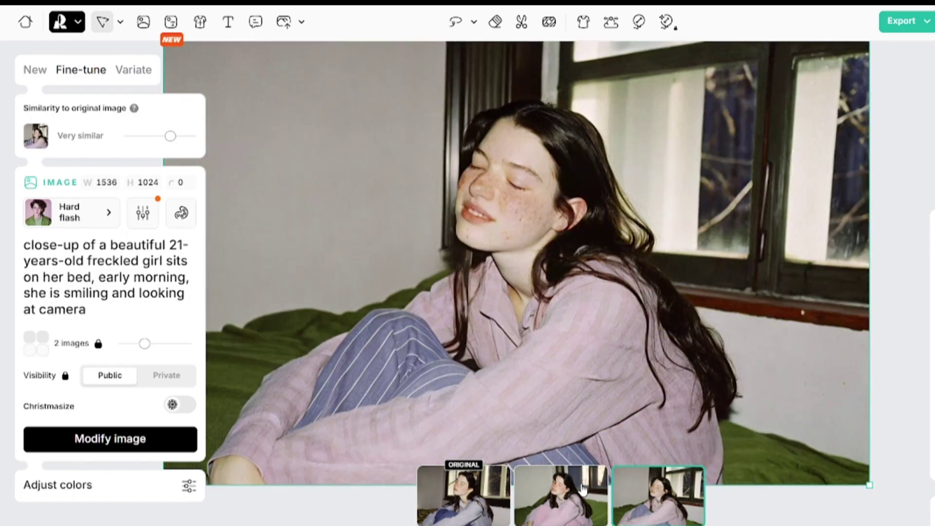
pyautogui.click(582, 488)
# Regenerate with a palette imported from the image at low similarity, viewing the third variant
pyautogui.moveTo(178, 135); pyautogui.dragTo(146, 137)
pyautogui.click(183, 214)
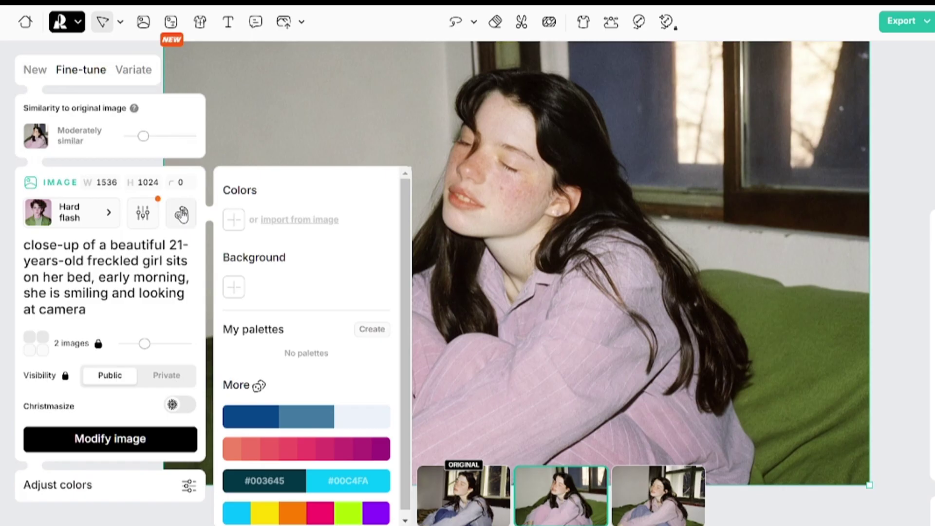
pyautogui.click(276, 221)
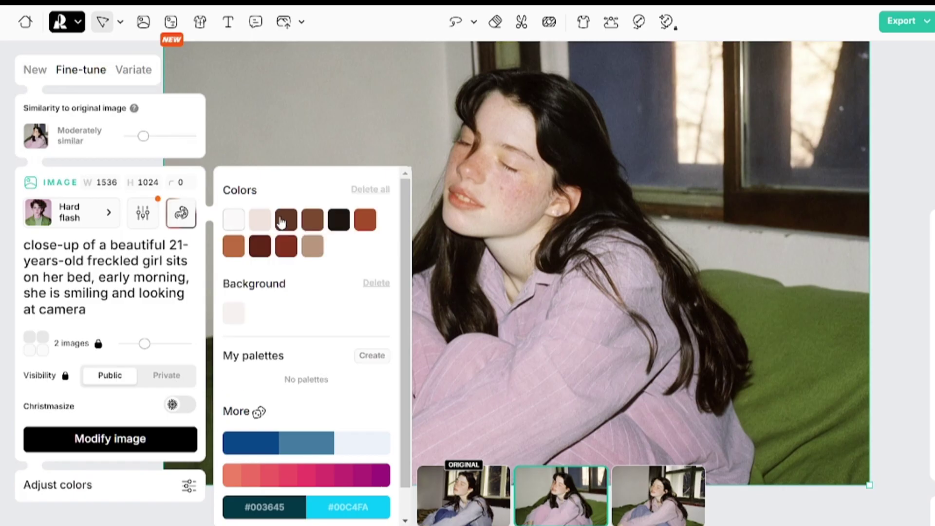
pyautogui.moveTo(143, 136); pyautogui.dragTo(129, 136)
pyautogui.click(86, 445)
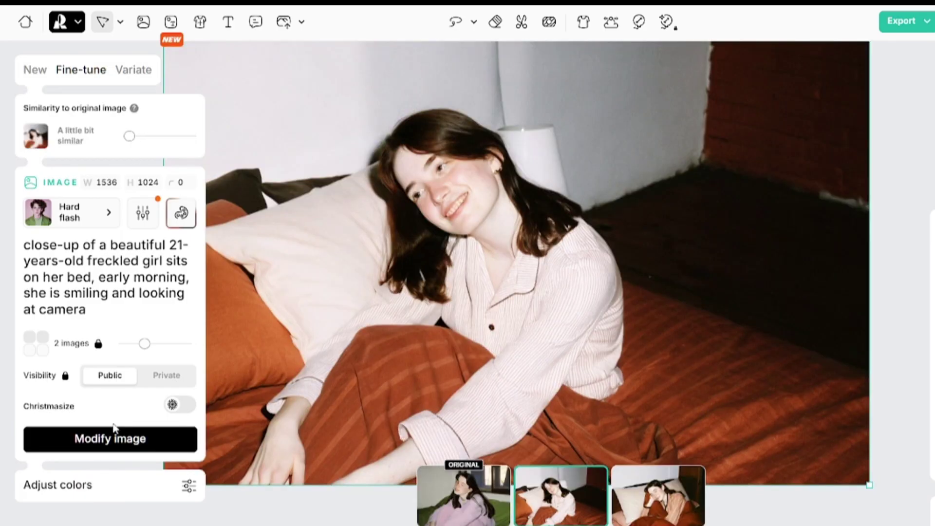
pyautogui.click(682, 502)
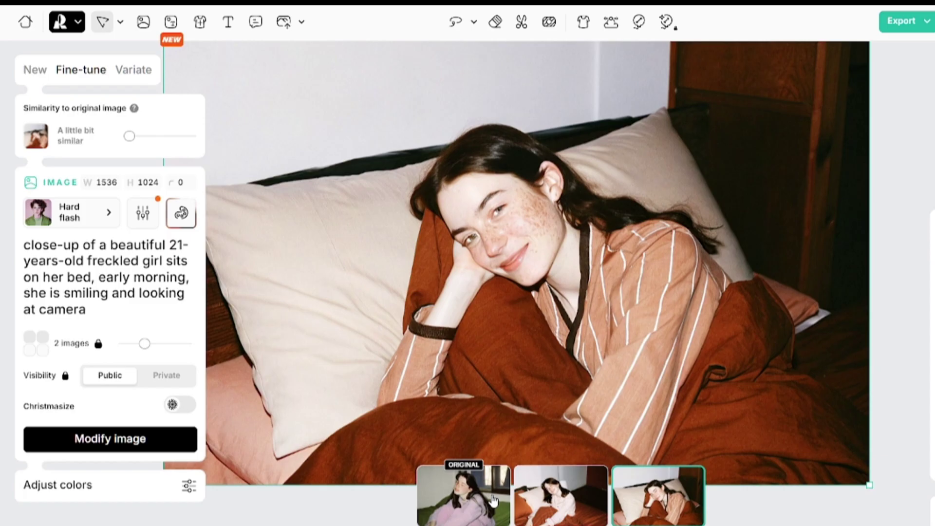
# Generate 1:1 square variations of the original pink-pyjama photo, then reselect the original
pyautogui.click(134, 69)
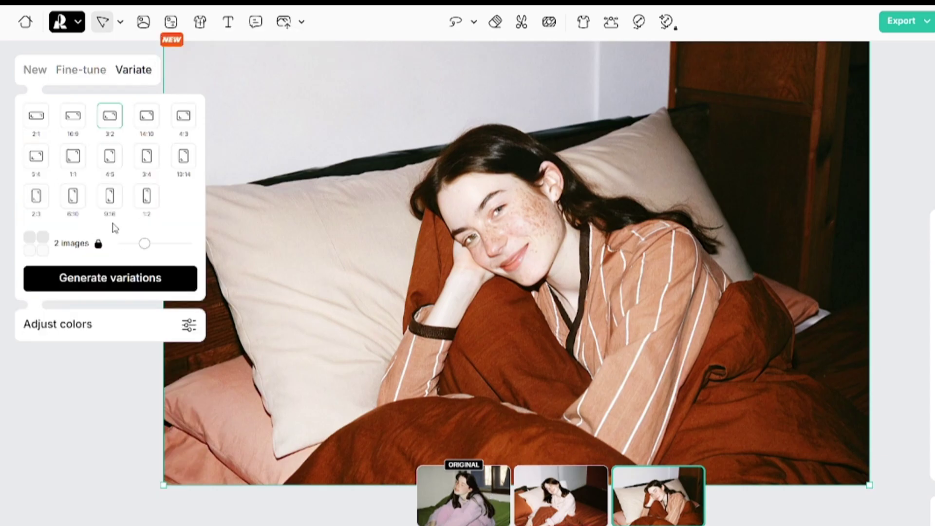
pyautogui.click(462, 507)
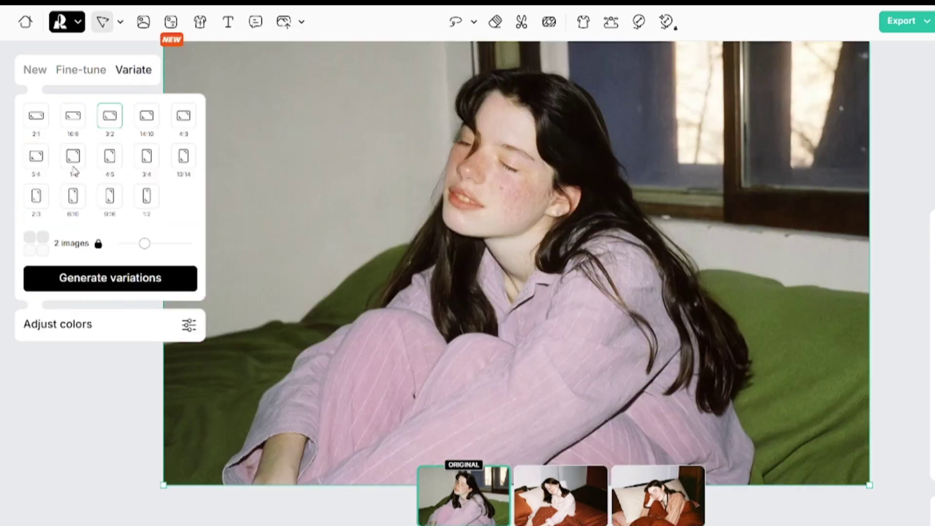
pyautogui.click(74, 157)
pyautogui.click(119, 284)
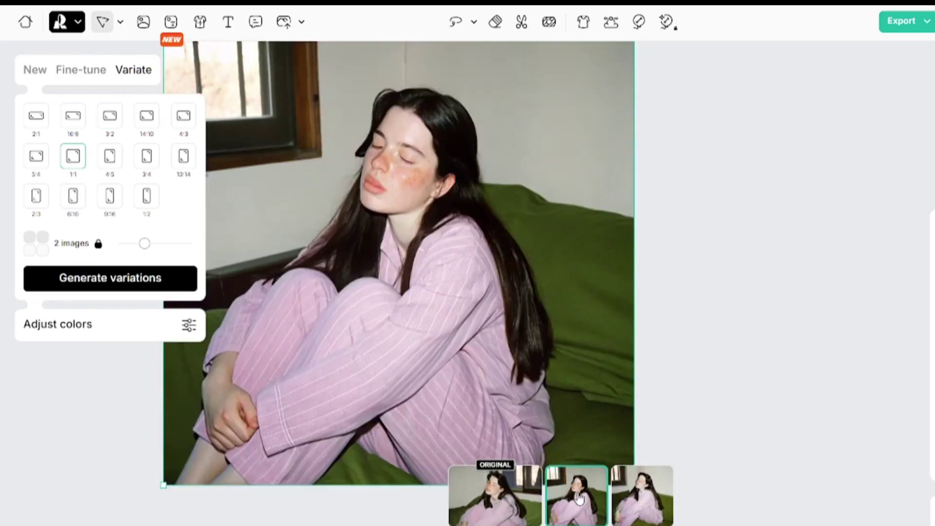
pyautogui.click(641, 504)
pyautogui.click(490, 502)
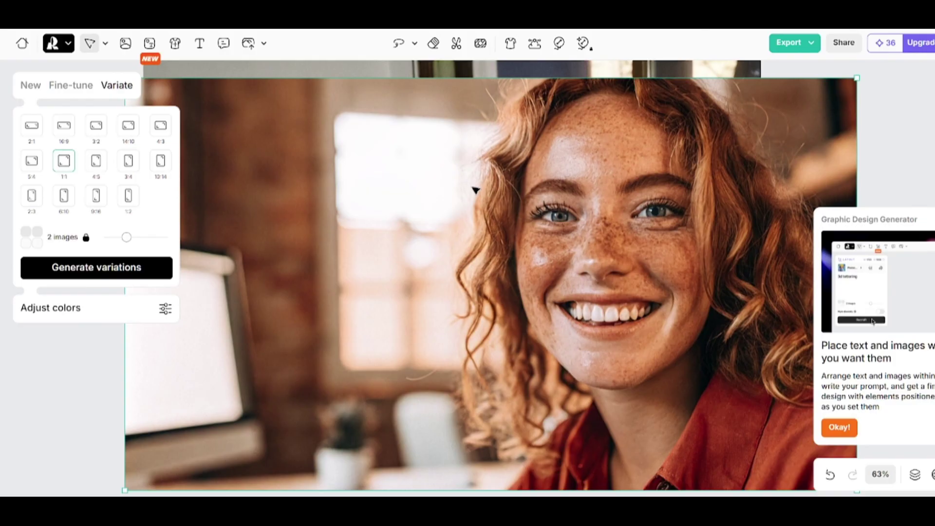
# Move the red-haired portrait below the pink photo and fine-tune it, very similar, in Natural light style
pyautogui.scroll(-5, 476, 190)
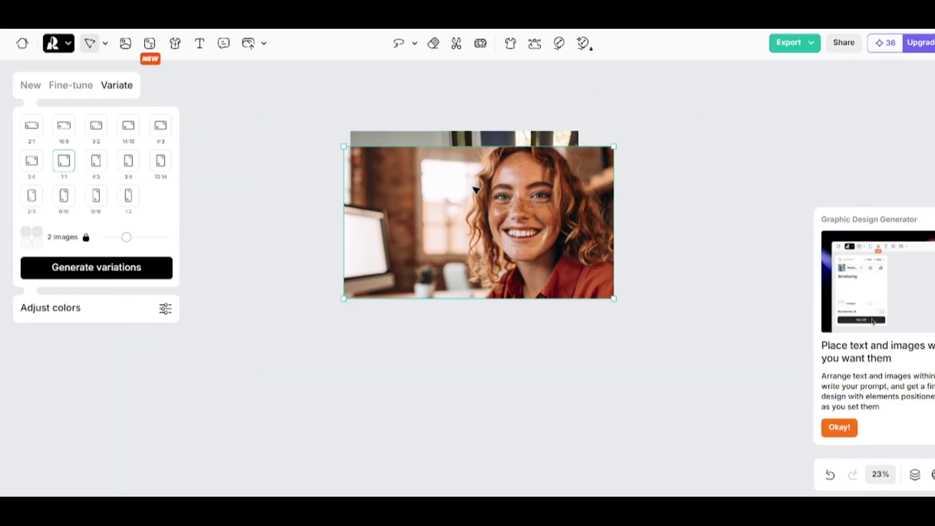
pyautogui.moveTo(487, 202); pyautogui.dragTo(492, 360)
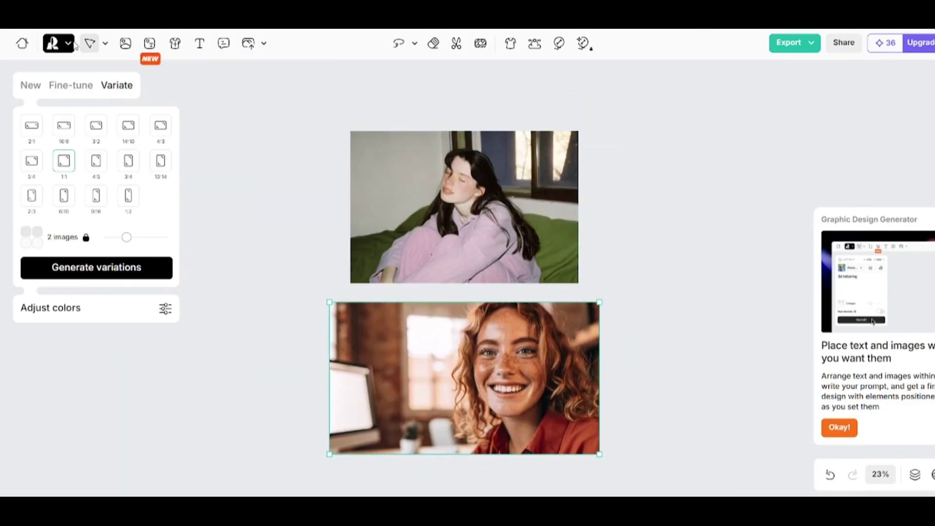
pyautogui.click(59, 88)
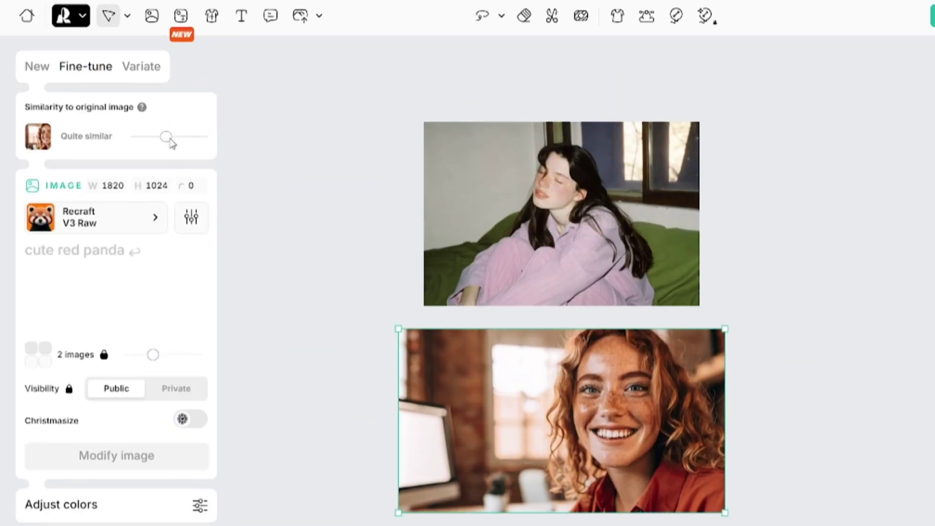
pyautogui.moveTo(169, 138); pyautogui.dragTo(180, 137)
pyautogui.click(154, 217)
pyautogui.click(656, 212)
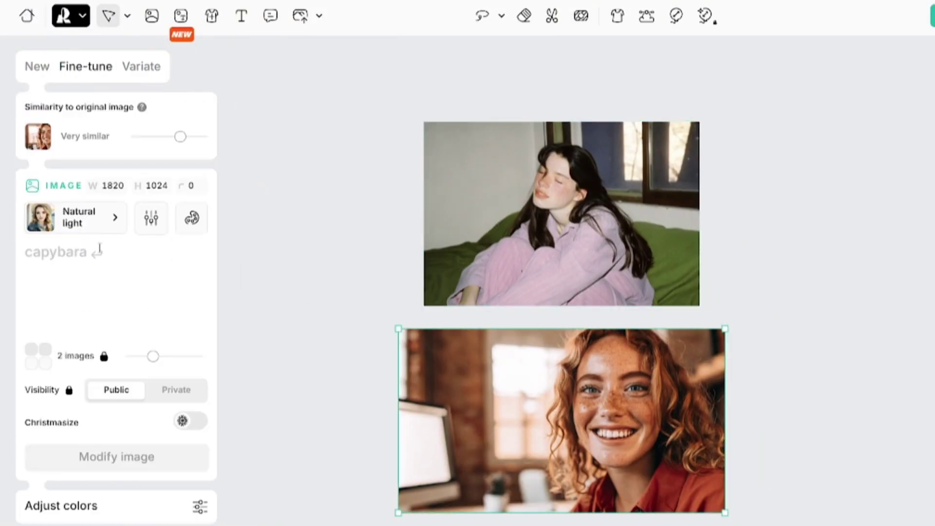
pyautogui.write('close-up of a beautiful 21-years-old freckled girl sits on her bed, early morning, she is smiling and looking at camera')
pyautogui.click(160, 460)
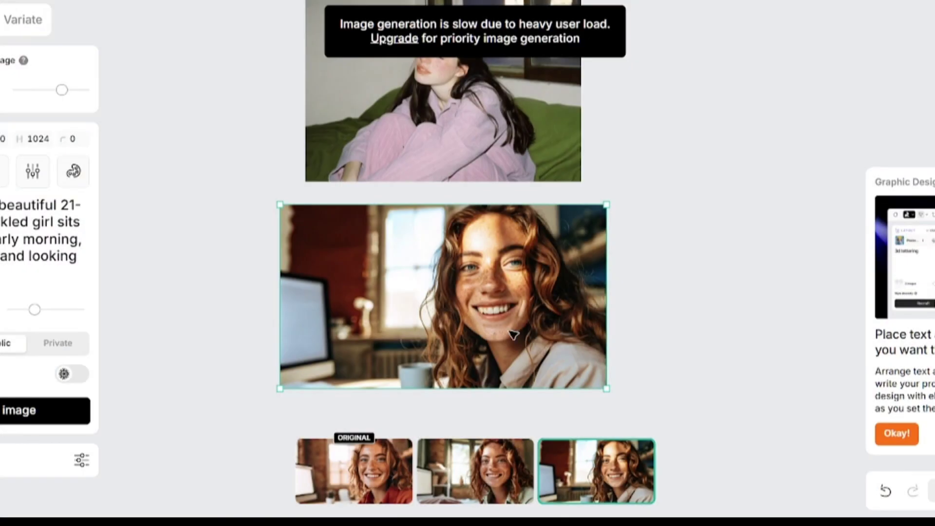
# Export the portrait as a JPG, then try a hue shift in Adjust colors and restore it
pyautogui.rightClick(448, 295)
pyautogui.moveTo(532, 504)
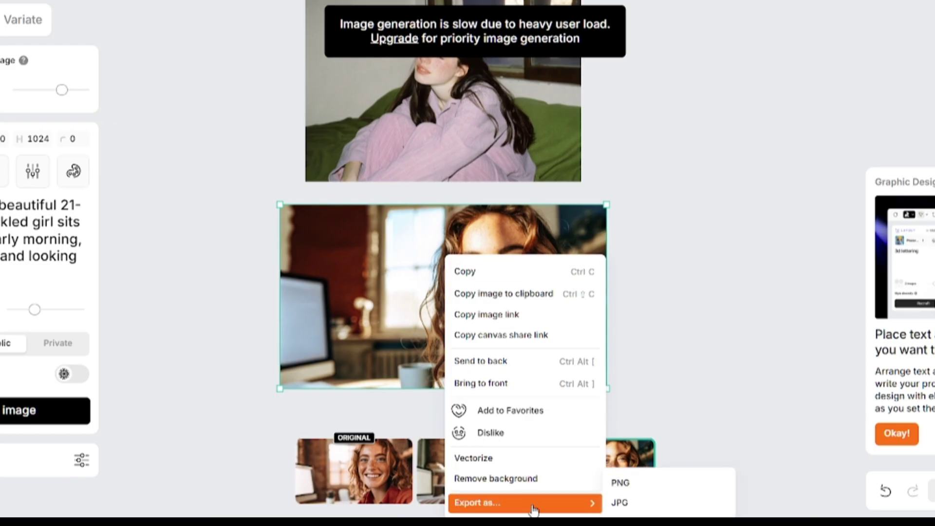
pyautogui.click(628, 504)
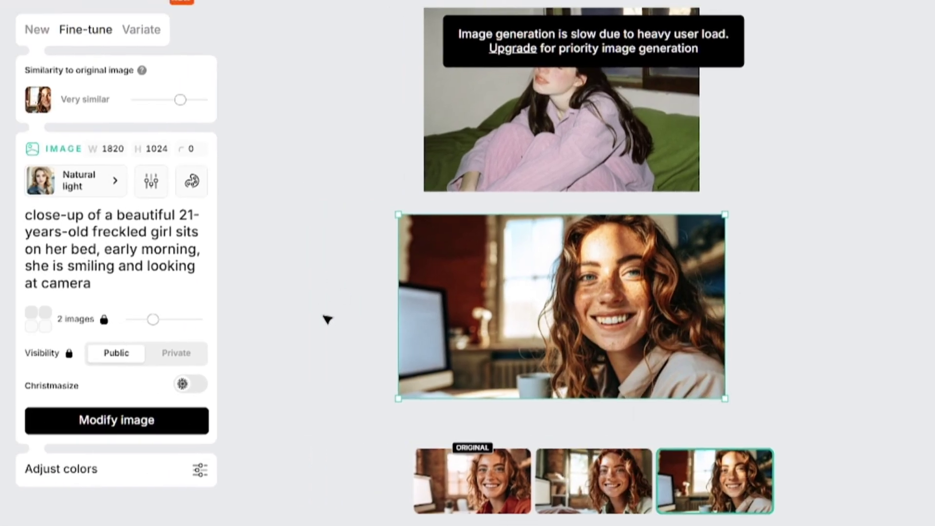
pyautogui.click(191, 476)
pyautogui.moveTo(119, 158)
pyautogui.mouseDown()
pyautogui.moveTo(142, 158)
pyautogui.moveTo(56, 161)
pyautogui.moveTo(120, 158)
pyautogui.mouseUp()
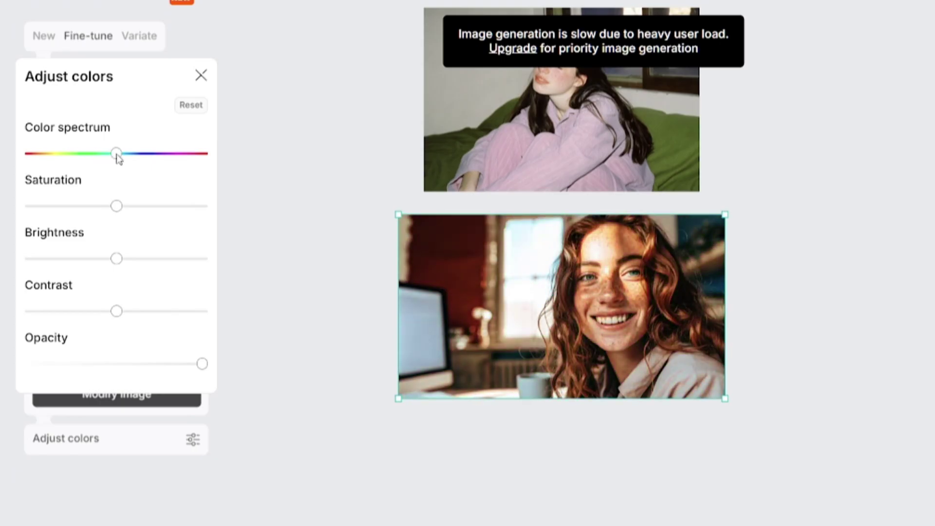
# Open History from the logo menu and view the early-morning close-up's details
pyautogui.click(200, 75)
pyautogui.click(85, 28)
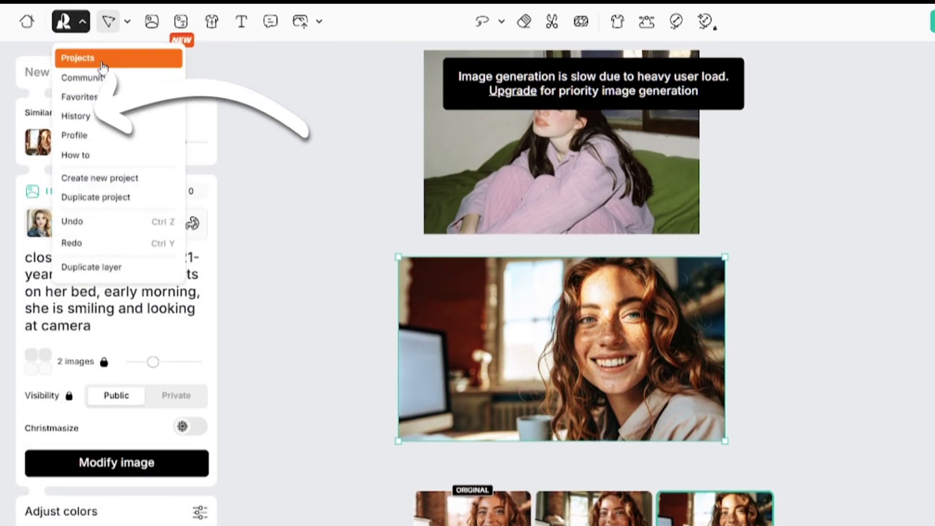
pyautogui.click(85, 117)
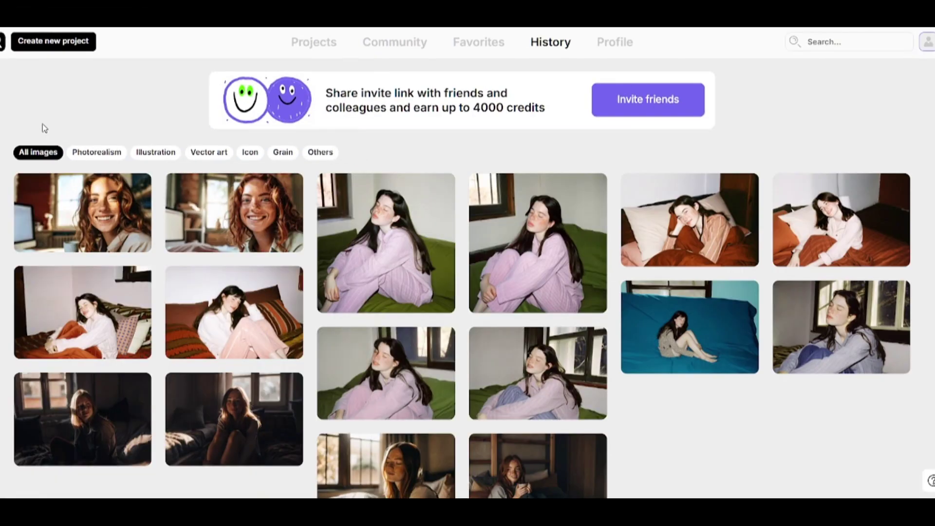
pyautogui.scroll(-3, 213, 232)
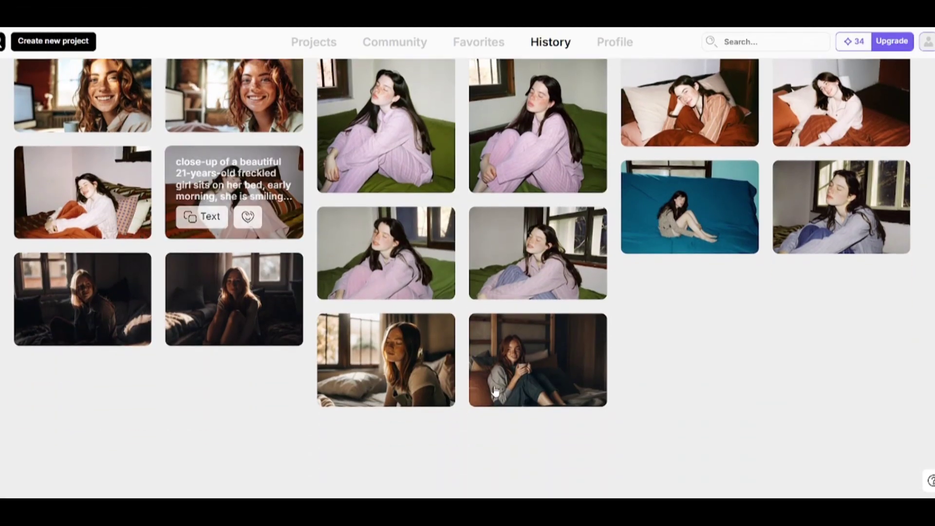
pyautogui.click(349, 356)
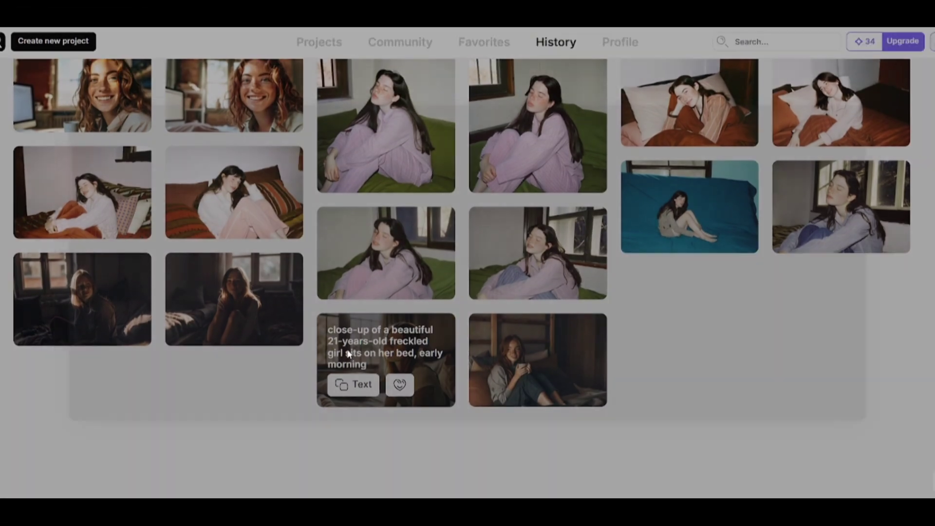